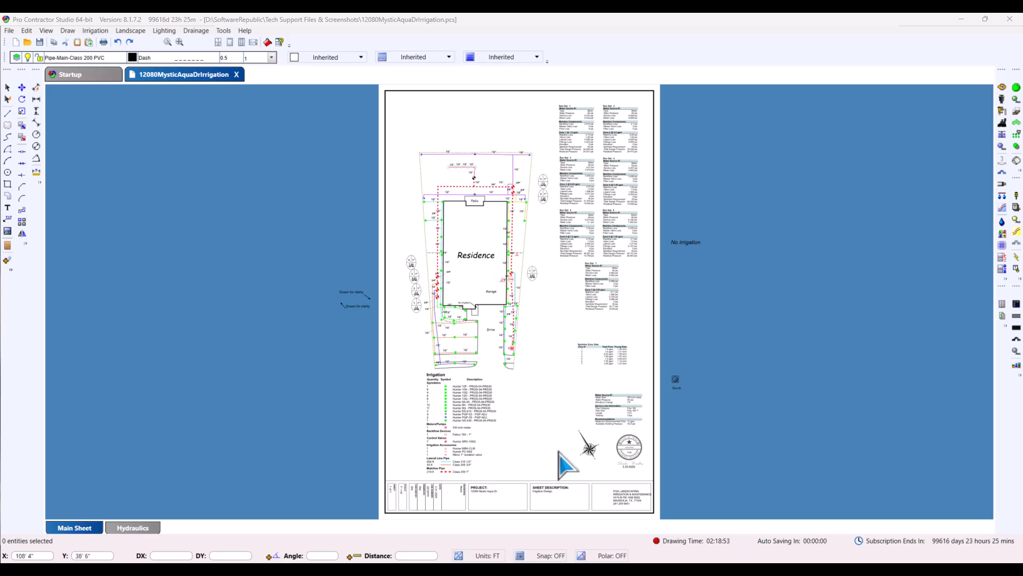
# - Open the Material/Estimate configuration at its report configuration settings
pyautogui.click(224, 31)
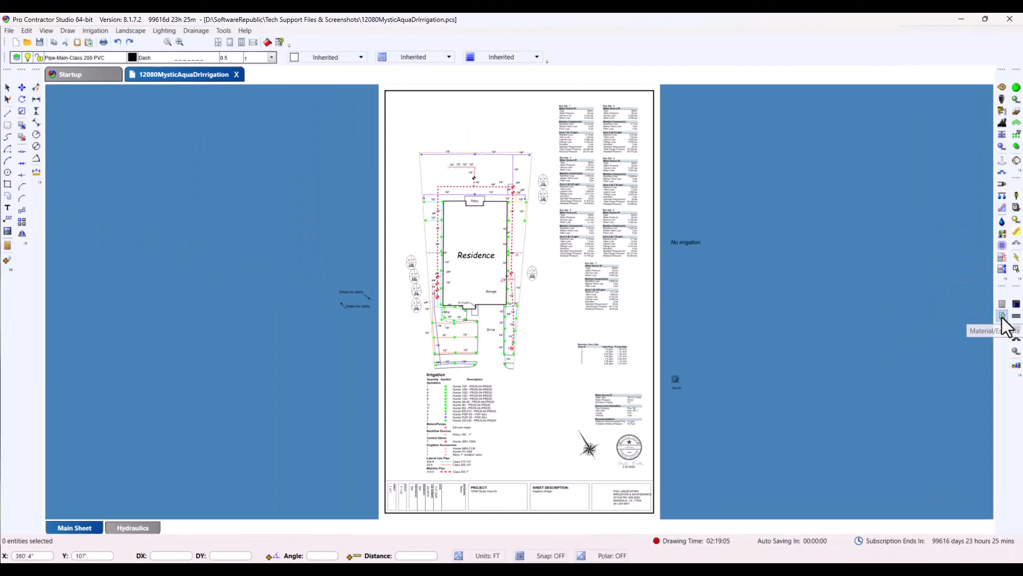
pyautogui.click(1003, 316)
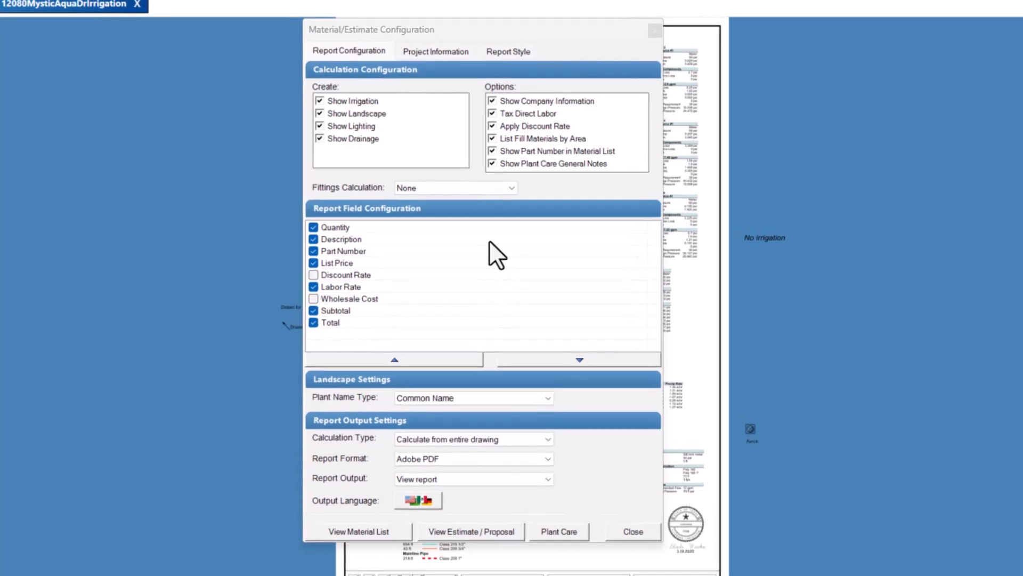
pyautogui.click(344, 53)
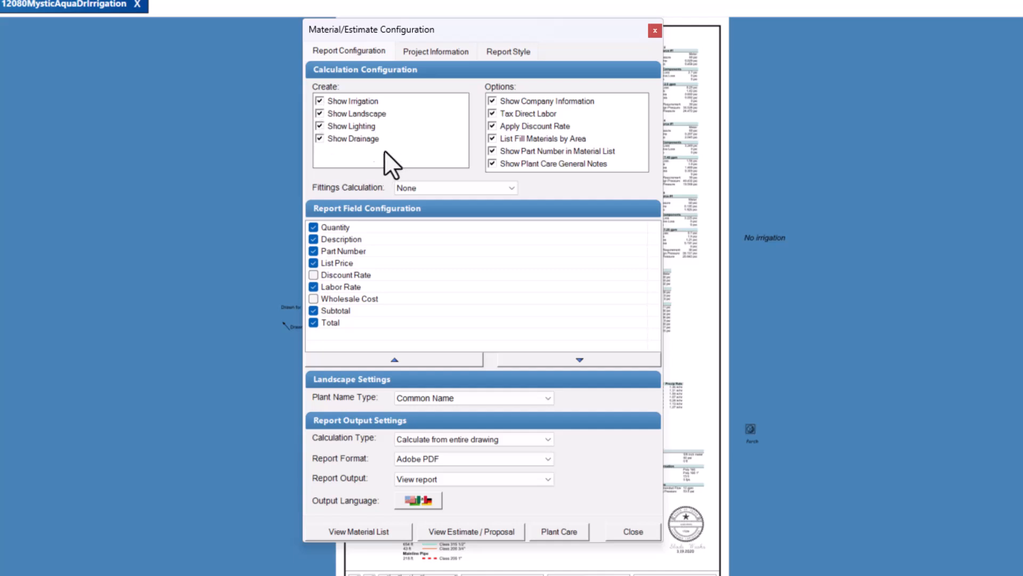
# - Calculate fittings as a percent of pipe, using 10 percent
pyautogui.click(511, 187)
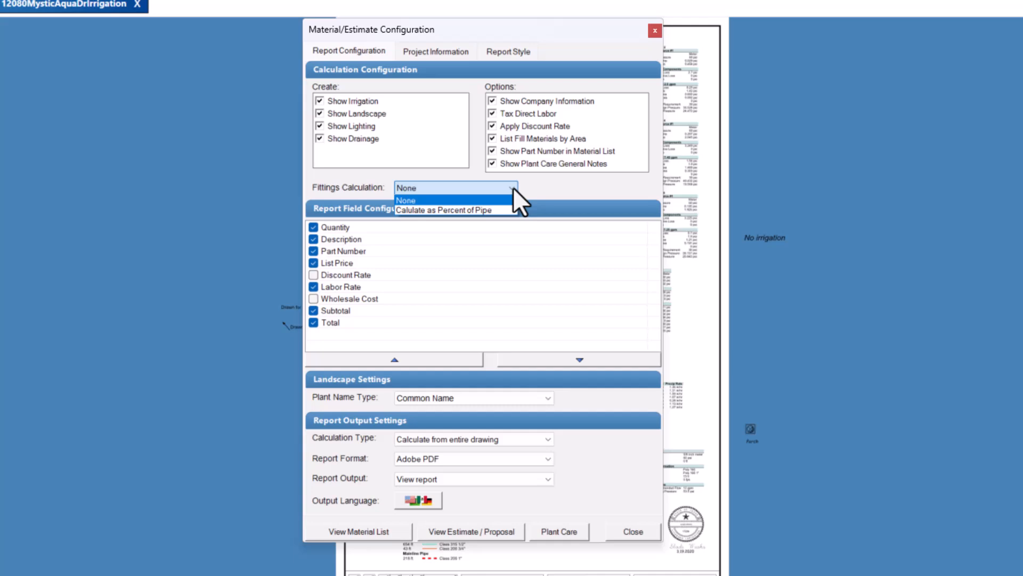
pyautogui.click(504, 186)
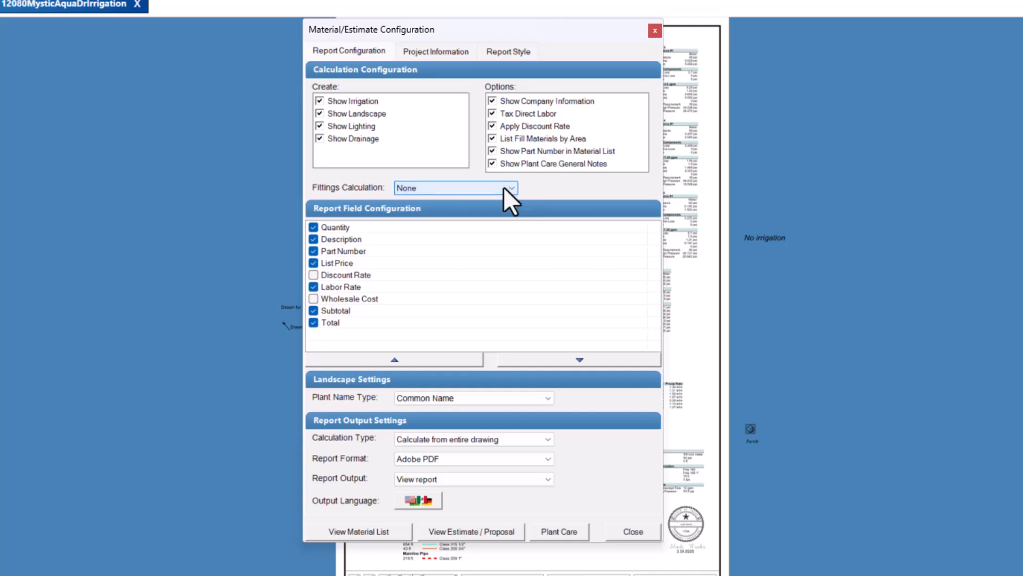
pyautogui.click(475, 187)
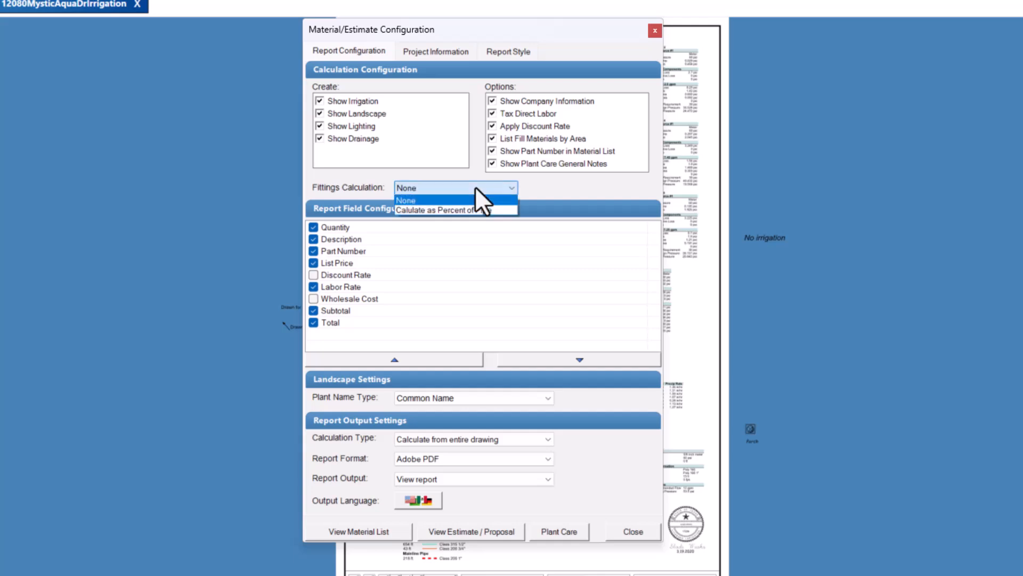
pyautogui.click(459, 211)
pyautogui.doubleClick(640, 187)
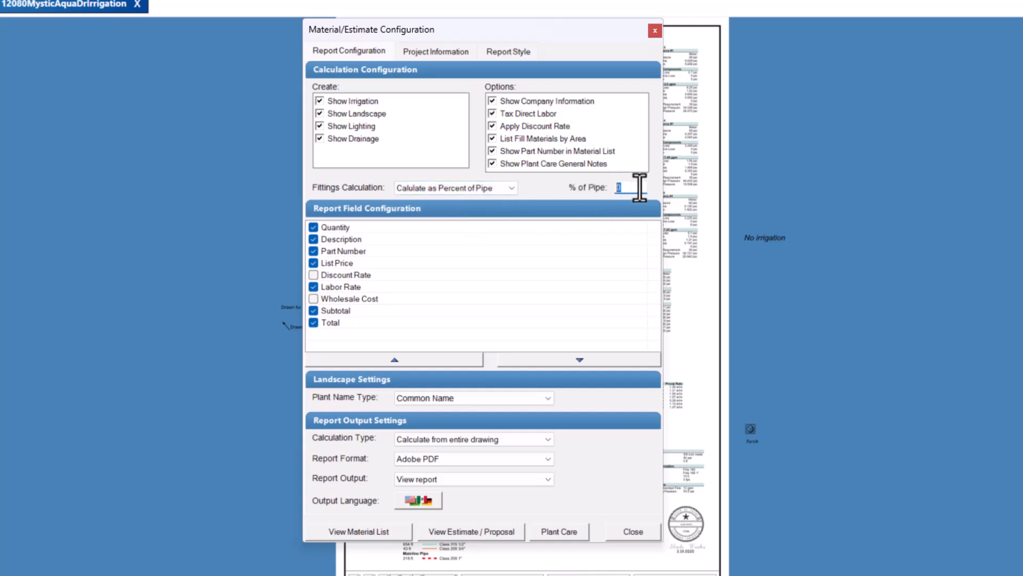
pyautogui.write('10')
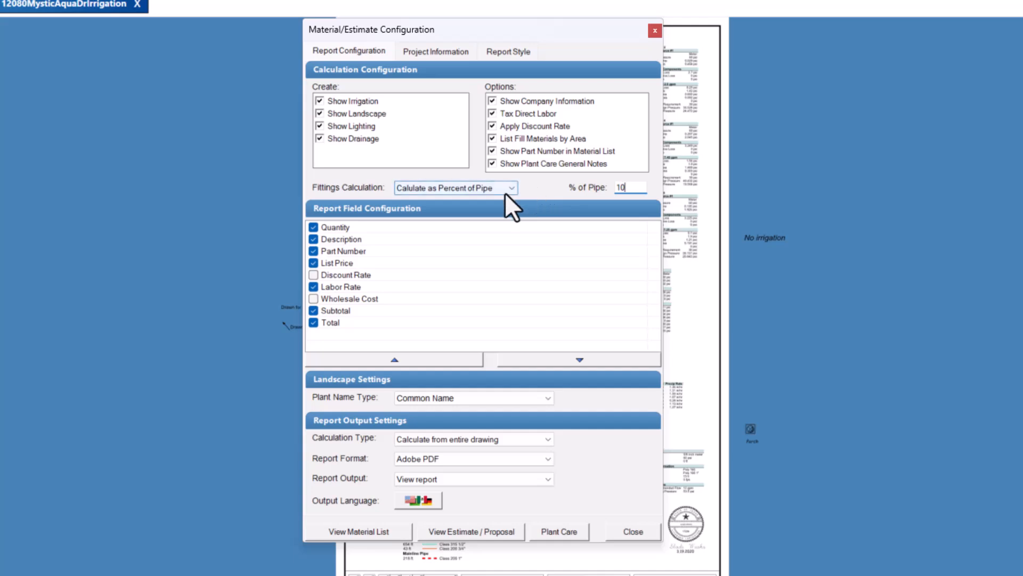
pyautogui.press('BackSpace')
pyautogui.press('BackSpace')
pyautogui.write('10')
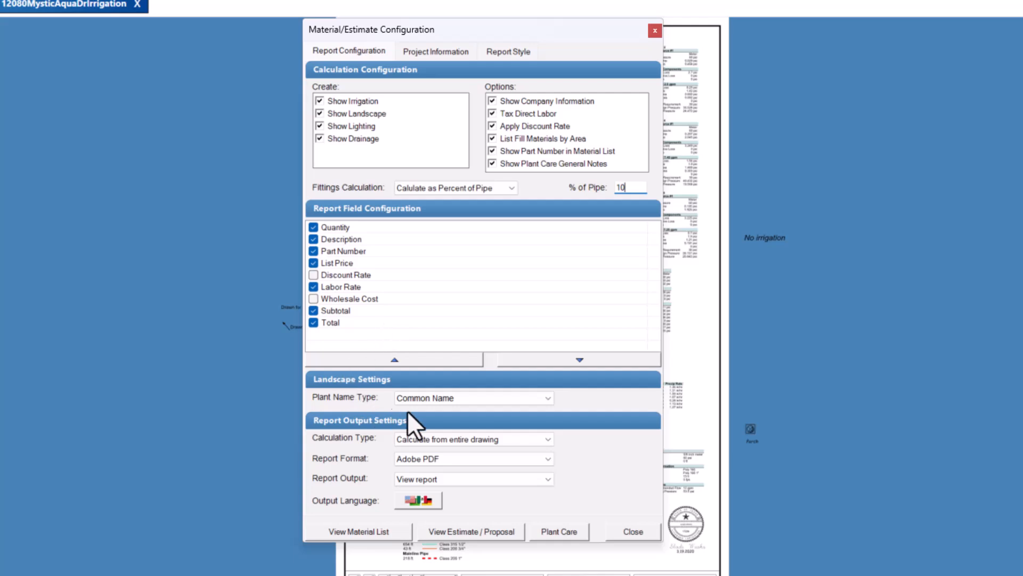
# - Keep the Common Name plant type and output the report from the entire drawing as Adobe PDF with View report
pyautogui.click(494, 399)
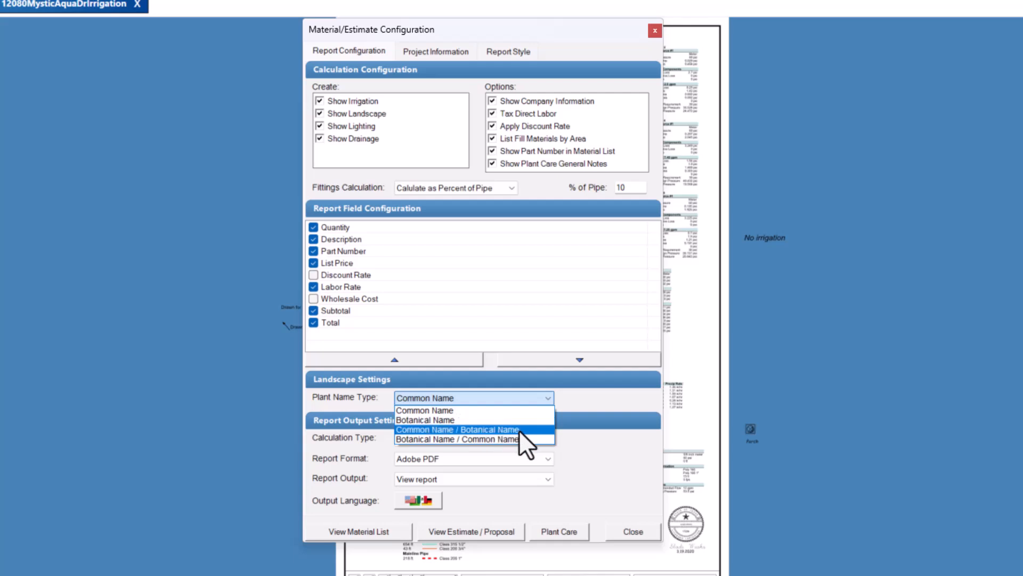
pyautogui.click(504, 400)
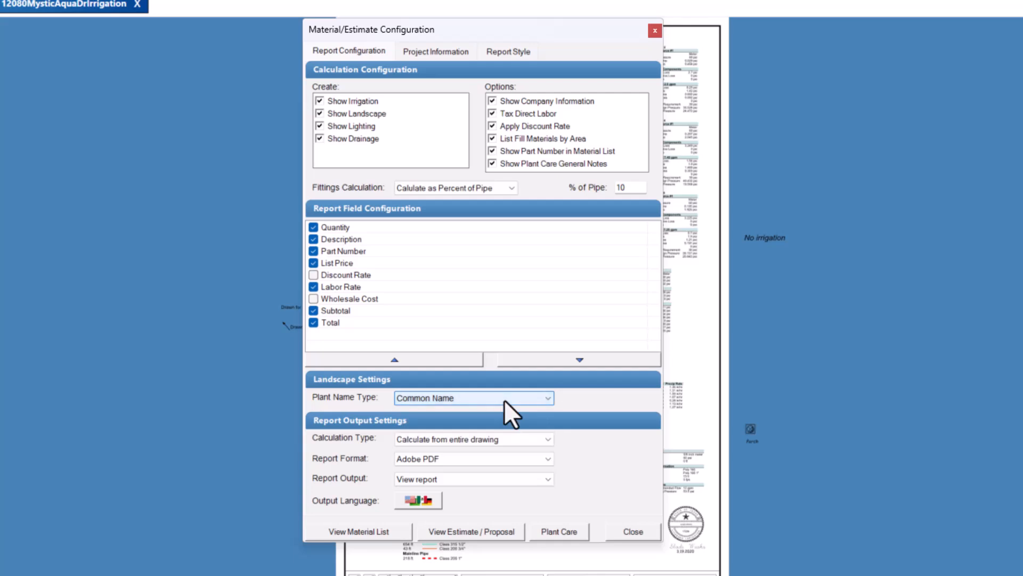
pyautogui.click(532, 442)
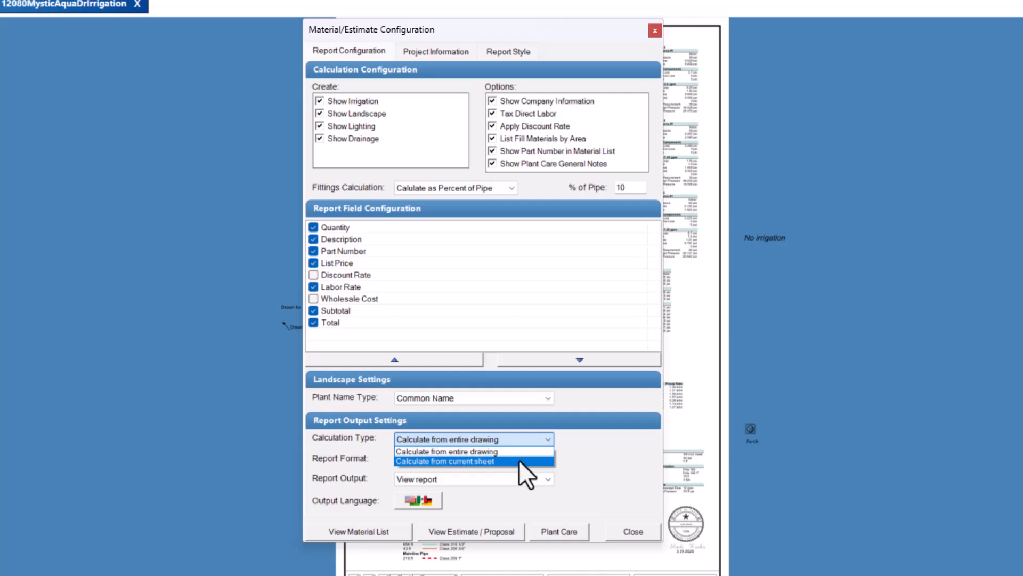
pyautogui.click(517, 452)
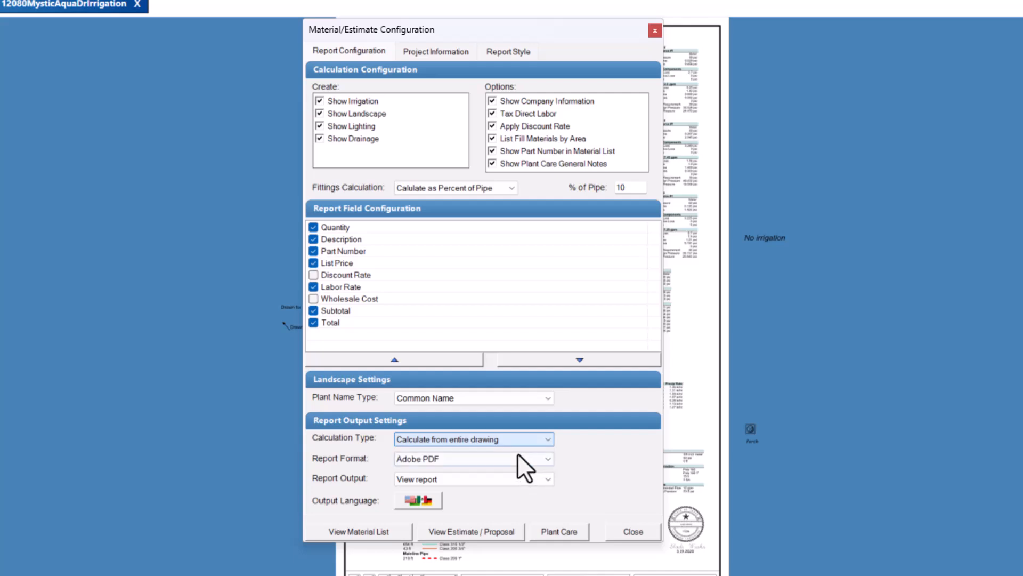
pyautogui.click(513, 458)
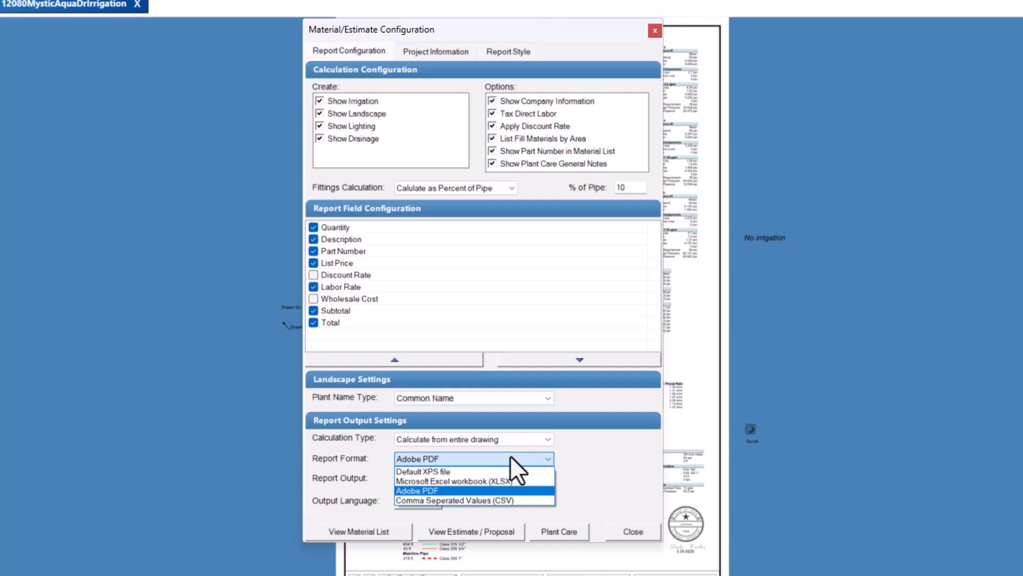
pyautogui.click(505, 490)
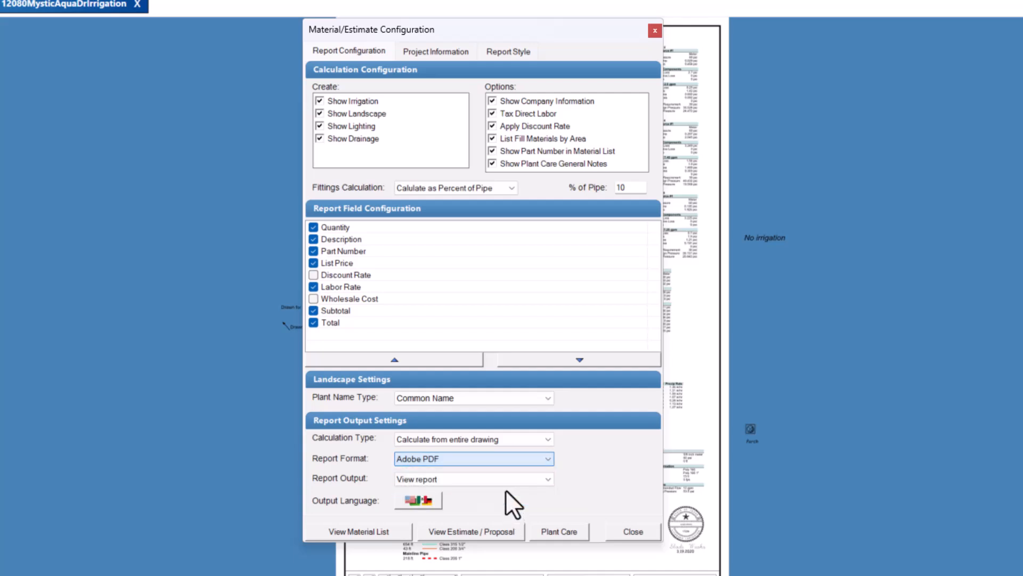
pyautogui.click(498, 482)
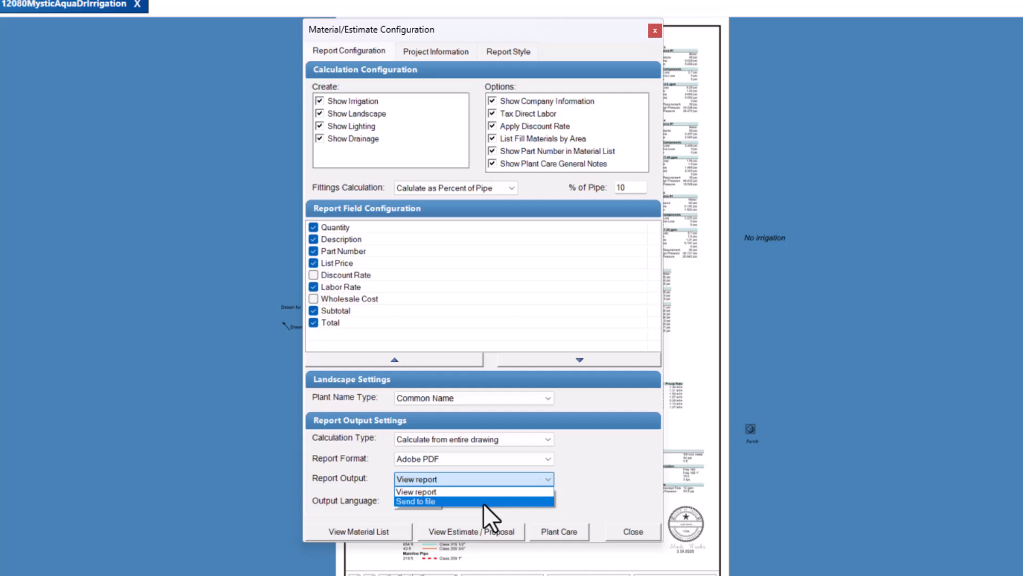
pyautogui.click(481, 492)
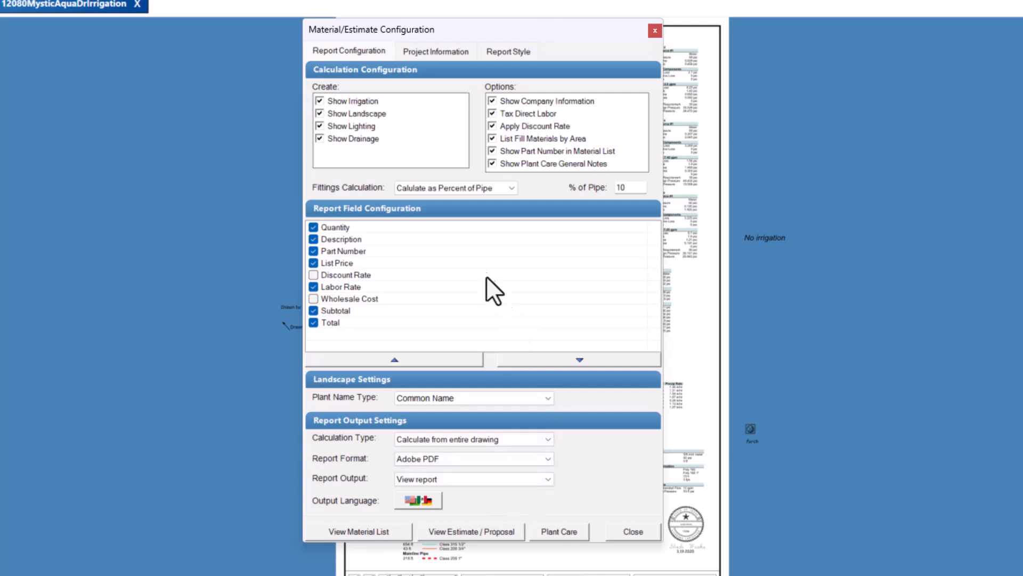
# - Fill in the job number, site name and site address in the project's site information
pyautogui.click(436, 52)
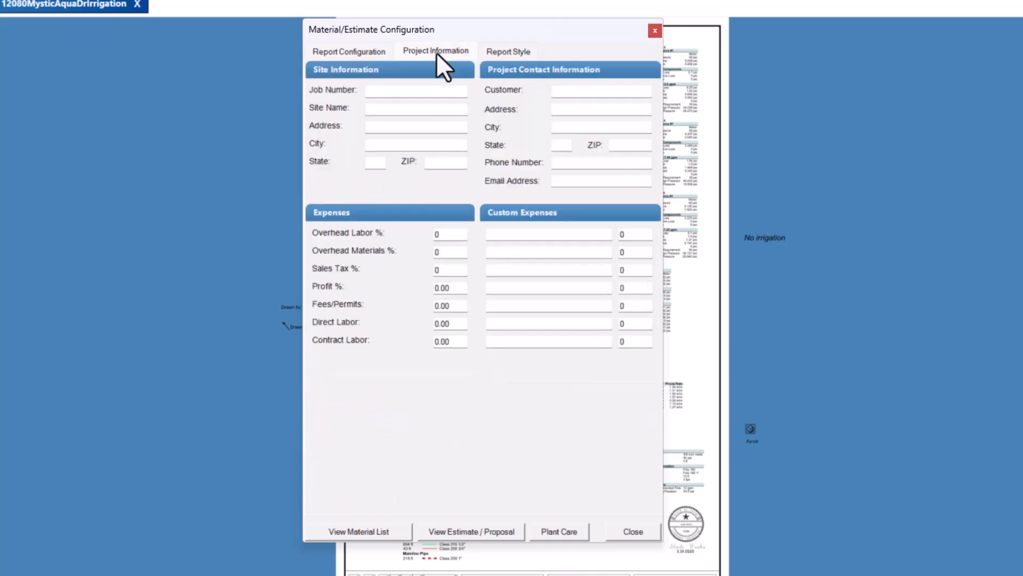
pyautogui.click(410, 91)
pyautogui.write('100')
pyautogui.click(418, 110)
pyautogui.write('123 Somewhere')
pyautogui.press('Tab')
pyautogui.write('Someplace')
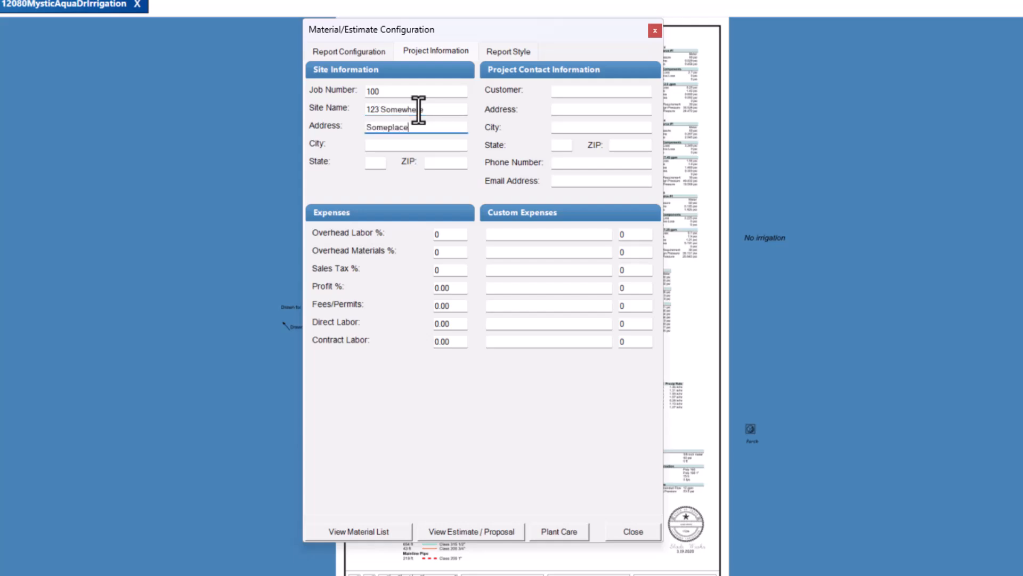
# - Enter the customer's full name and address in the project contact information
pyautogui.click(564, 93)
pyautogui.write('Joe Doe')
pyautogui.press('Tab')
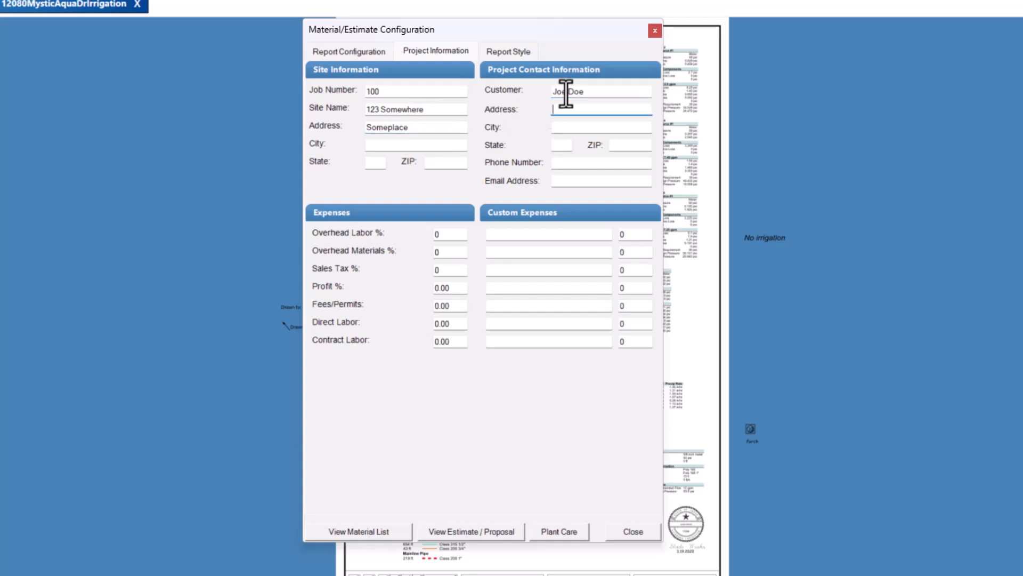
pyautogui.write('456 Anywhere')
# - Add a custom expense named "Tractor rental" with an amount of 500
pyautogui.click(453, 233)
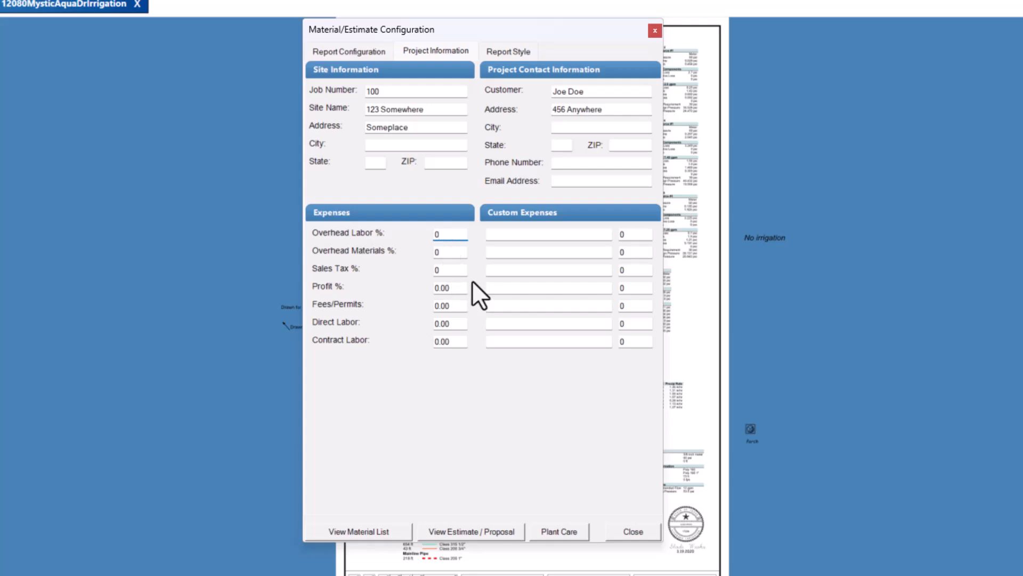
pyautogui.click(524, 237)
pyautogui.write('Trac')
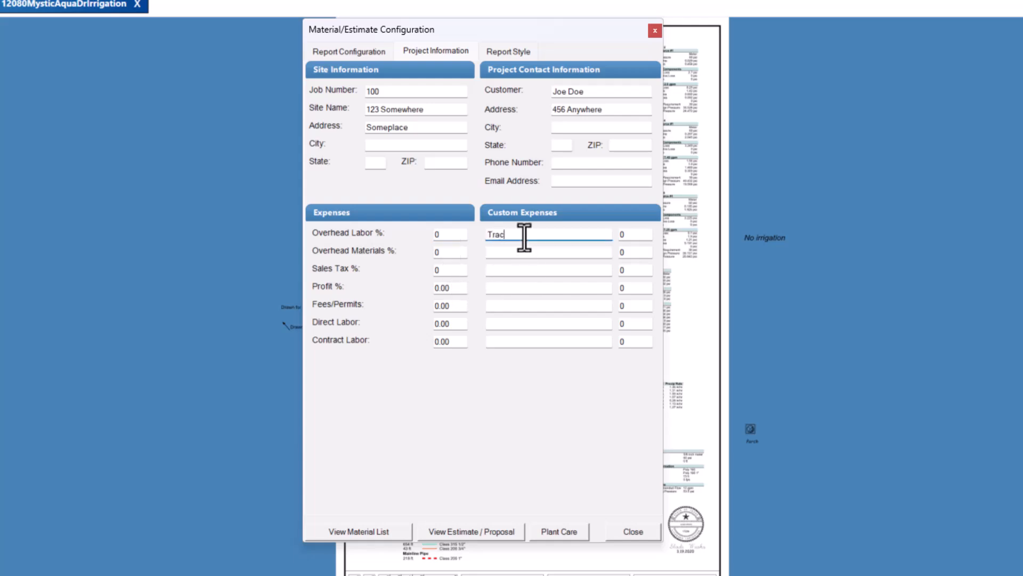
pyautogui.write('tor rental')
pyautogui.press('Tab')
pyautogui.write('500')
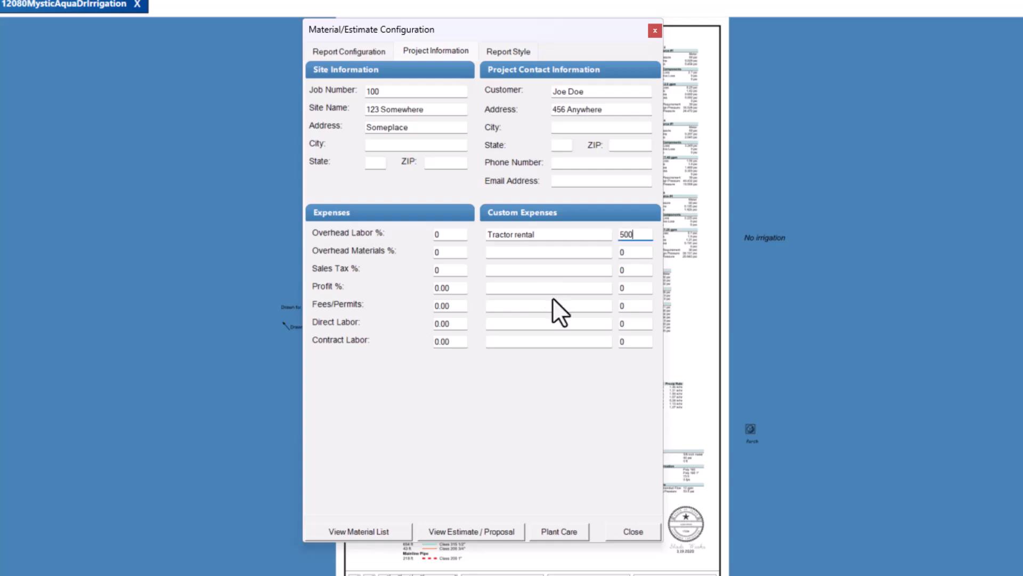
# - Examine the report style's orientation and font choices and the file browser for the company logo
pyautogui.click(506, 51)
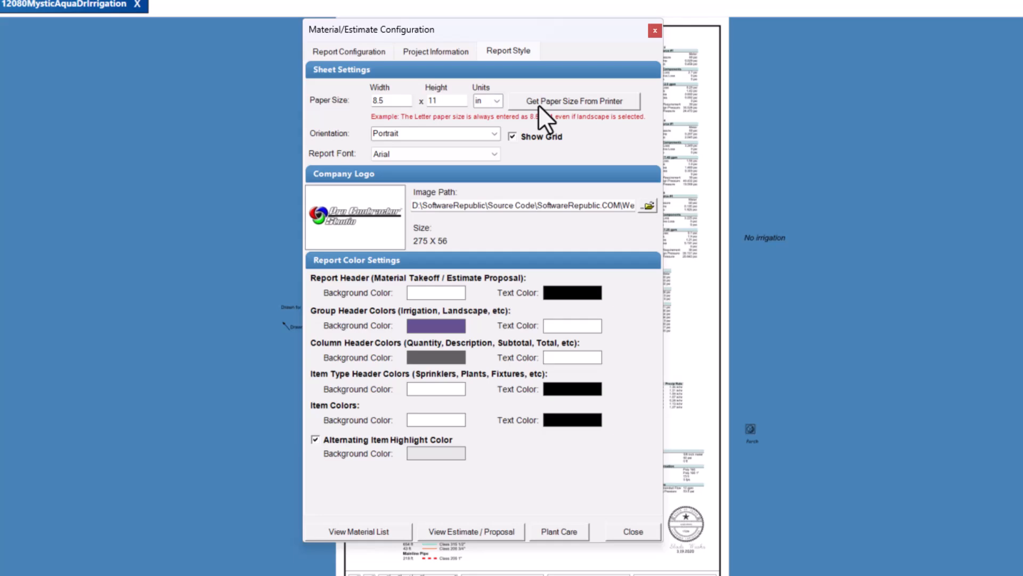
pyautogui.click(492, 133)
pyautogui.click(491, 133)
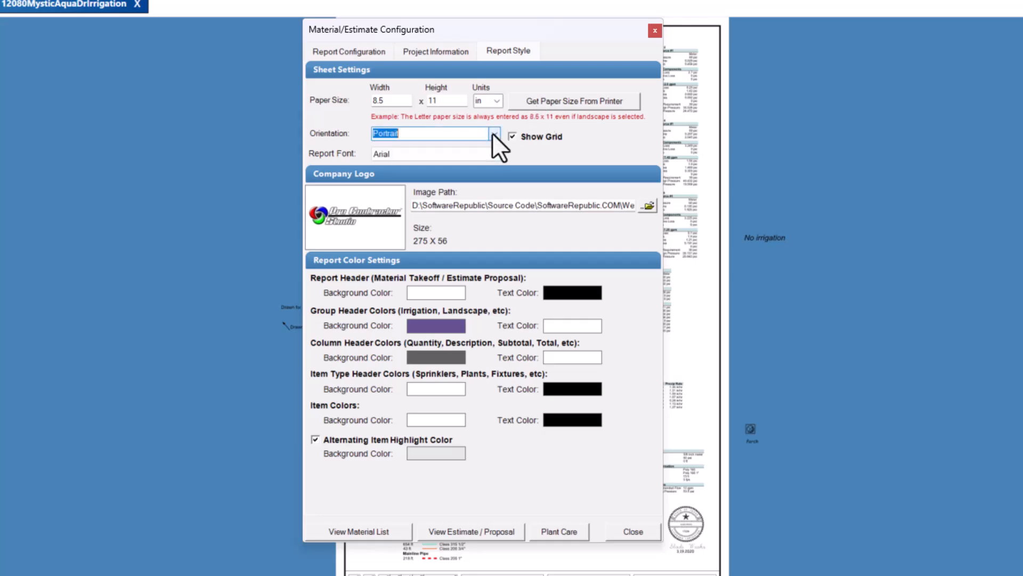
pyautogui.click(493, 154)
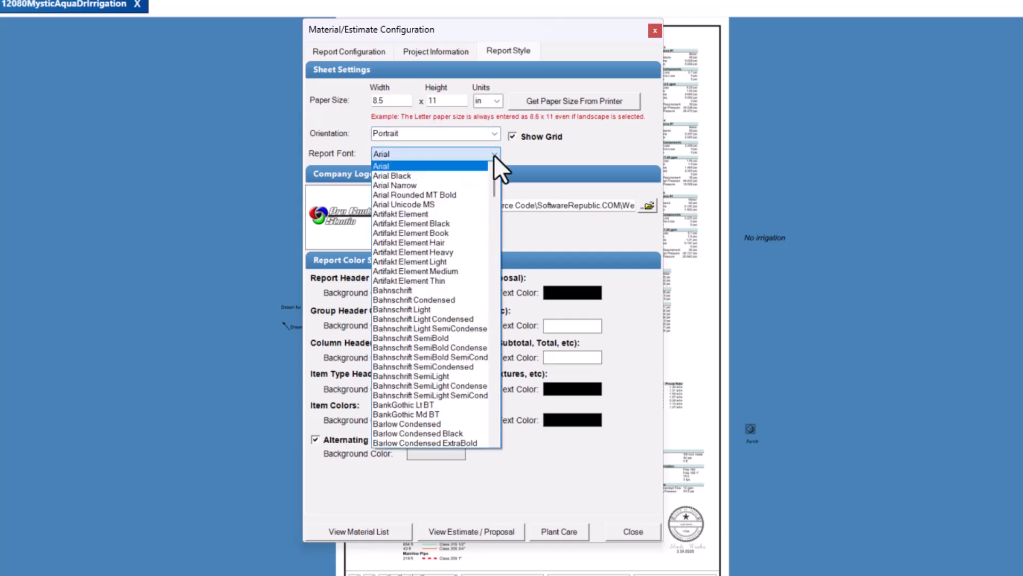
pyautogui.click(494, 155)
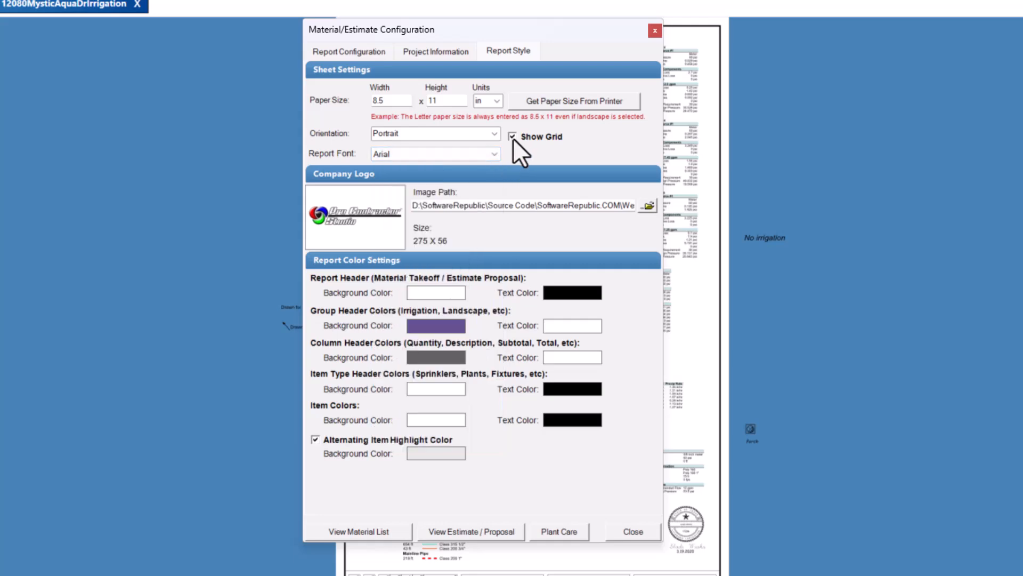
pyautogui.click(493, 155)
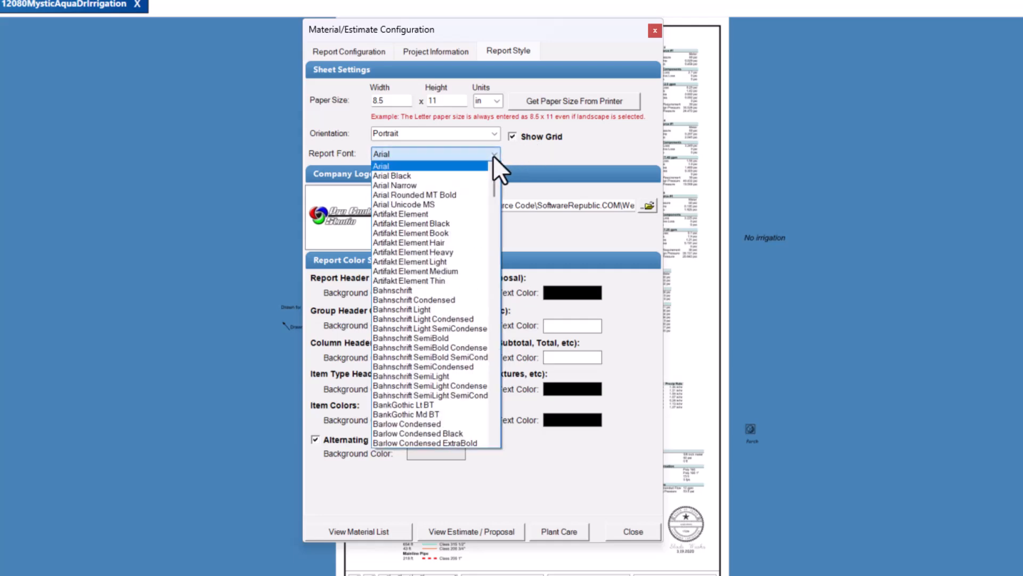
pyautogui.moveTo(493, 165)
pyautogui.mouseDown()
pyautogui.moveTo(485, 286)
pyautogui.moveTo(497, 159)
pyautogui.mouseUp()
pyautogui.click(496, 155)
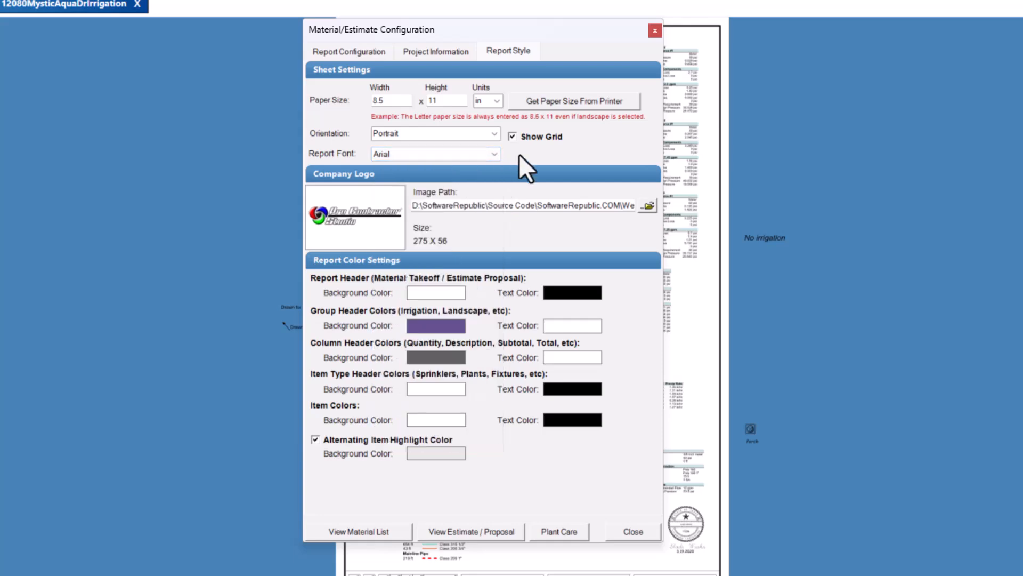
pyautogui.click(649, 205)
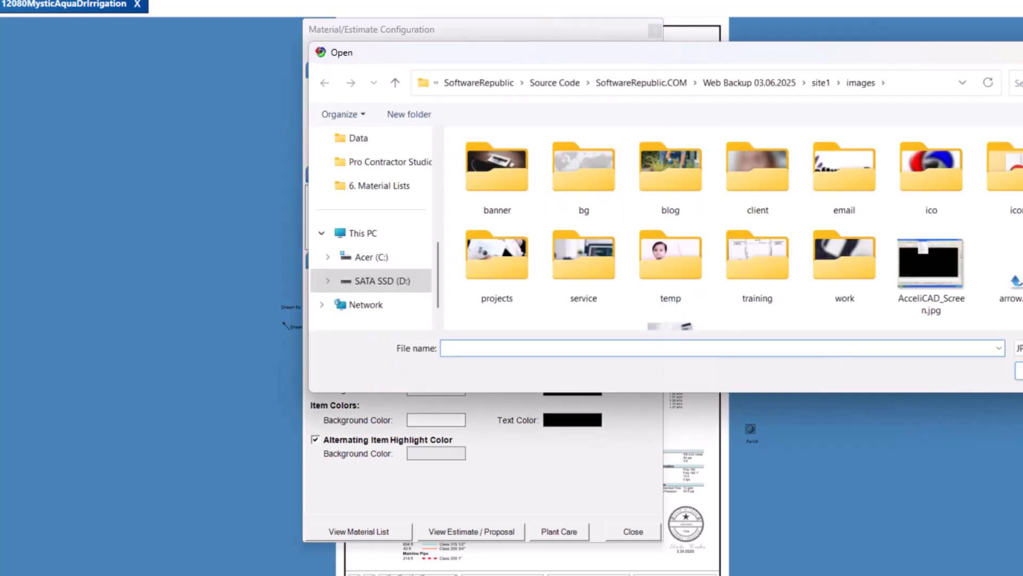
pyautogui.press('Escape')
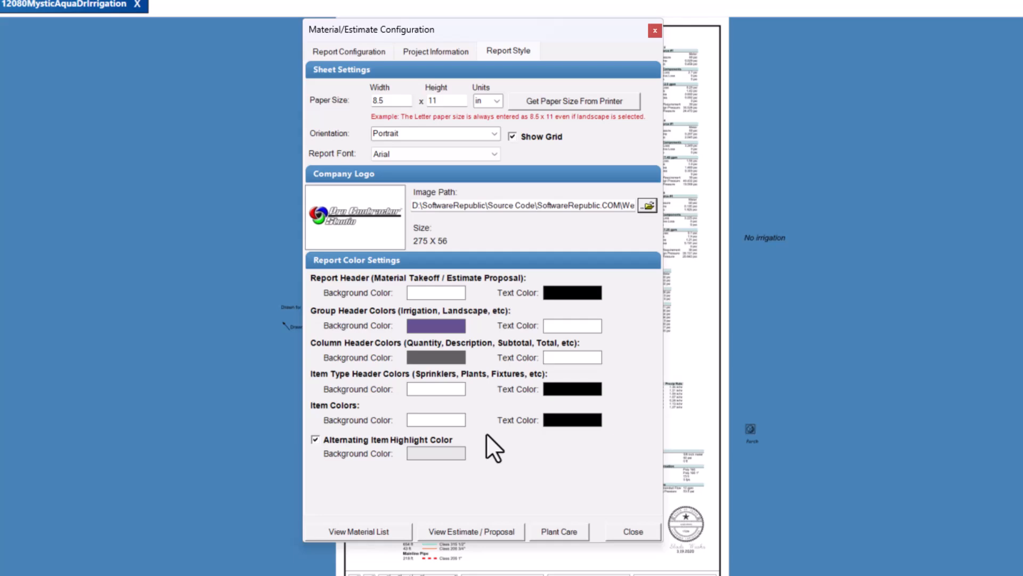
pyautogui.click(433, 326)
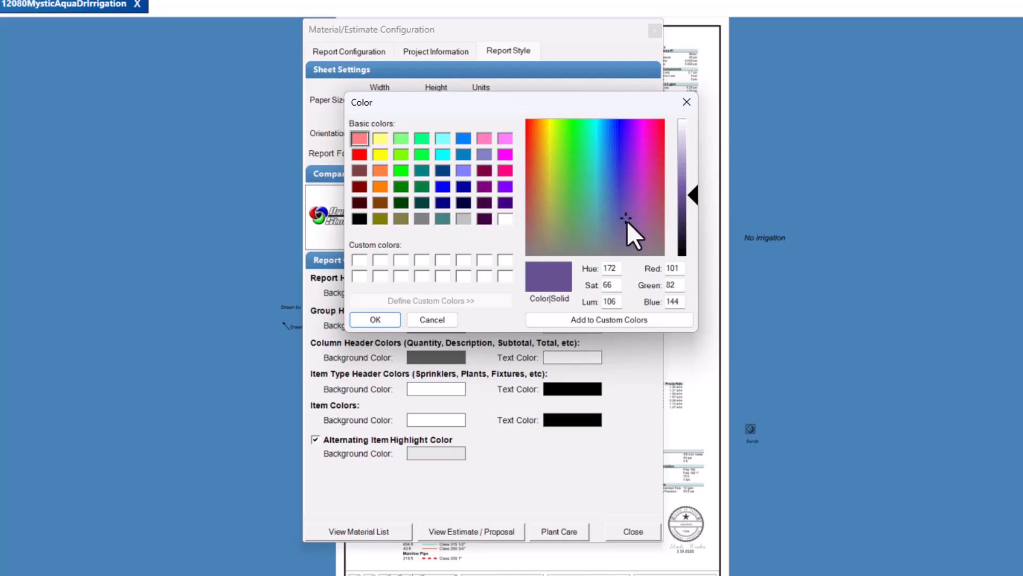
pyautogui.moveTo(625, 221); pyautogui.dragTo(615, 200)
pyautogui.click(677, 286)
pyautogui.click(677, 302)
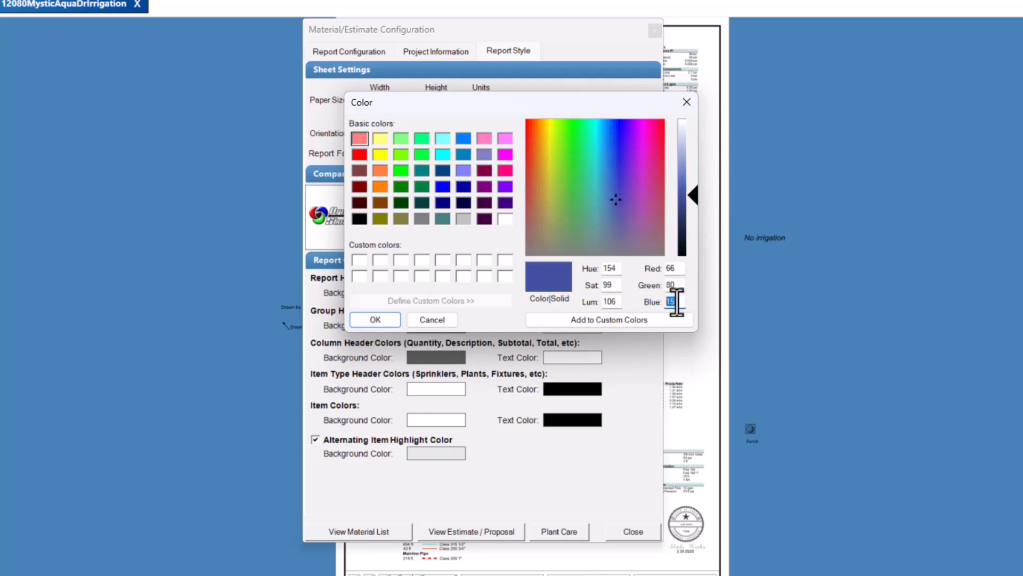
pyautogui.click(436, 322)
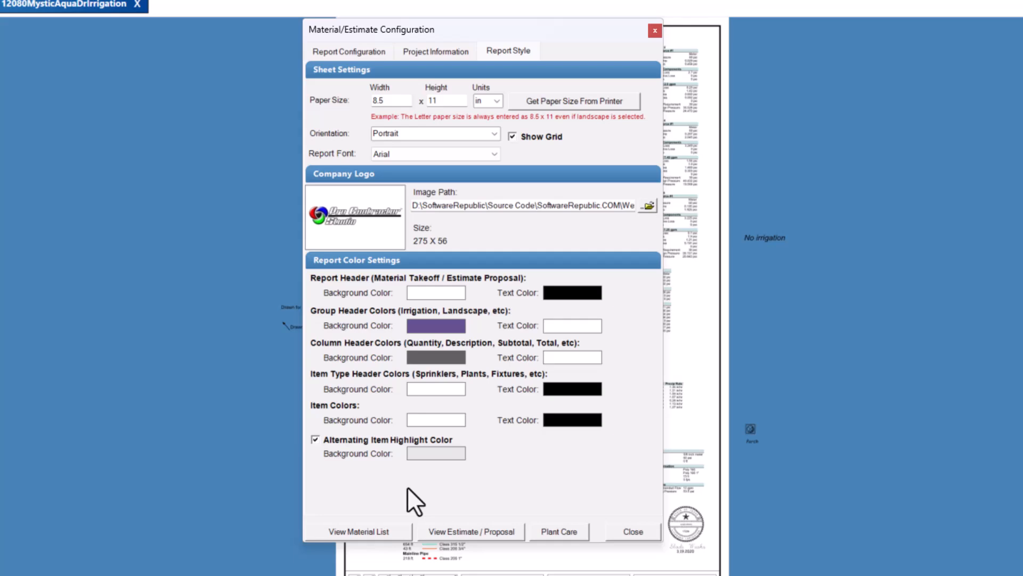
# - Generate the material list calculated from the entire drawing
pyautogui.click(353, 51)
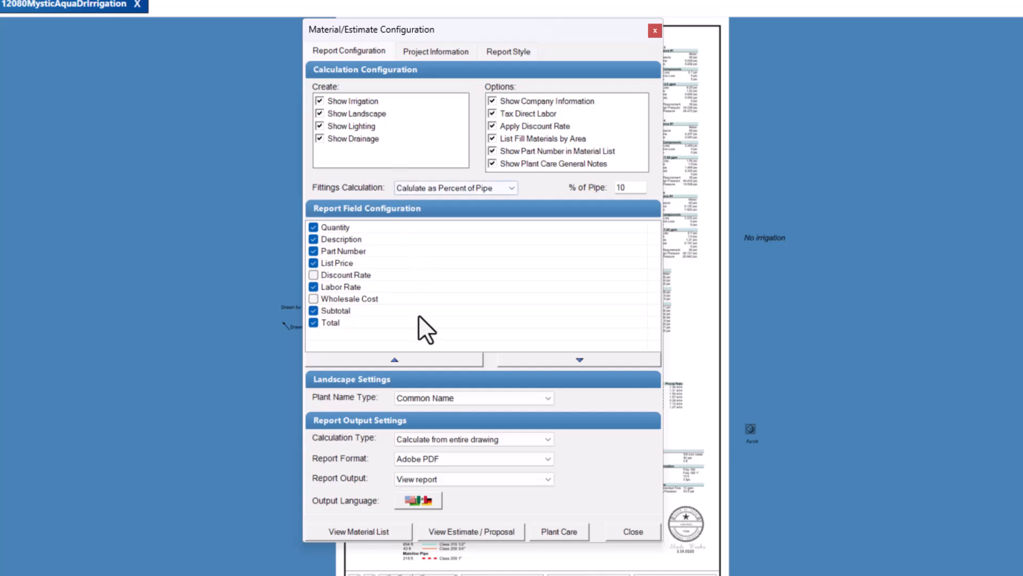
pyautogui.click(484, 439)
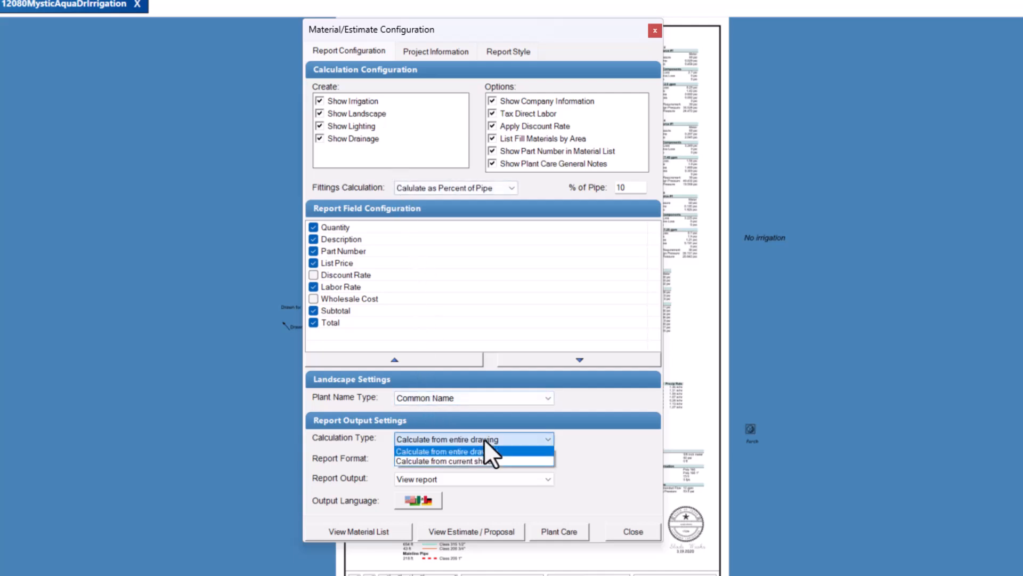
pyautogui.click(490, 452)
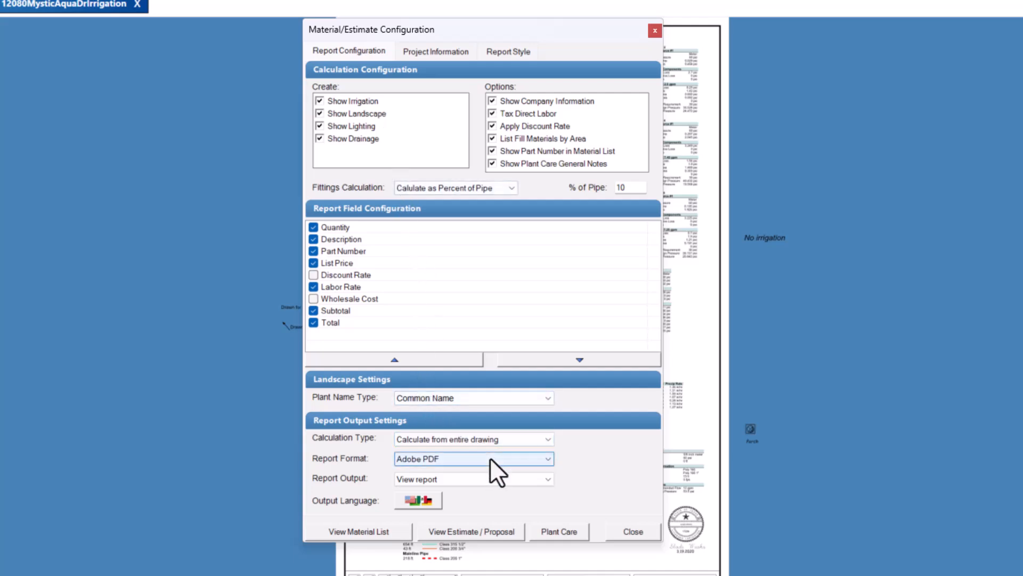
pyautogui.click(394, 531)
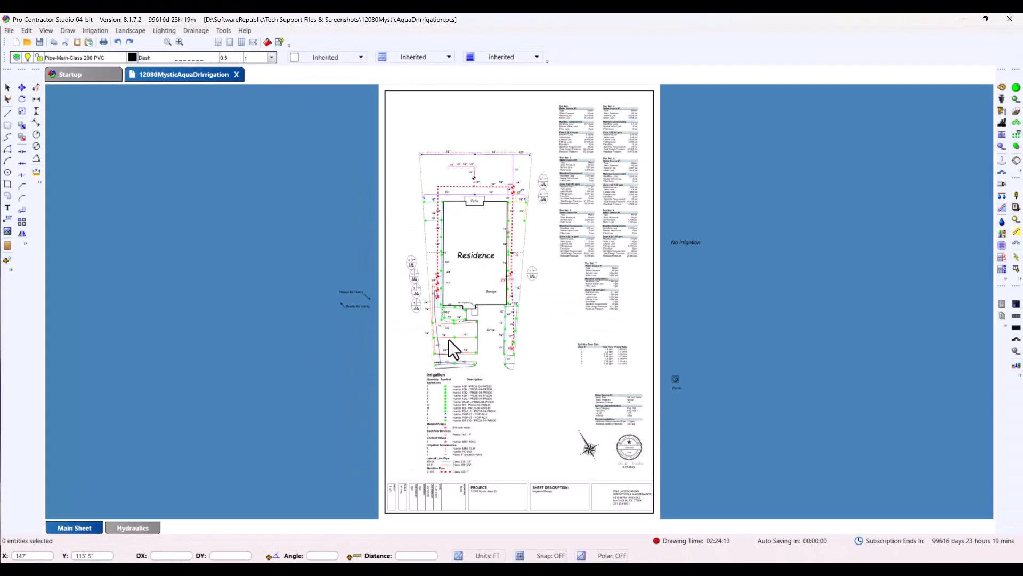